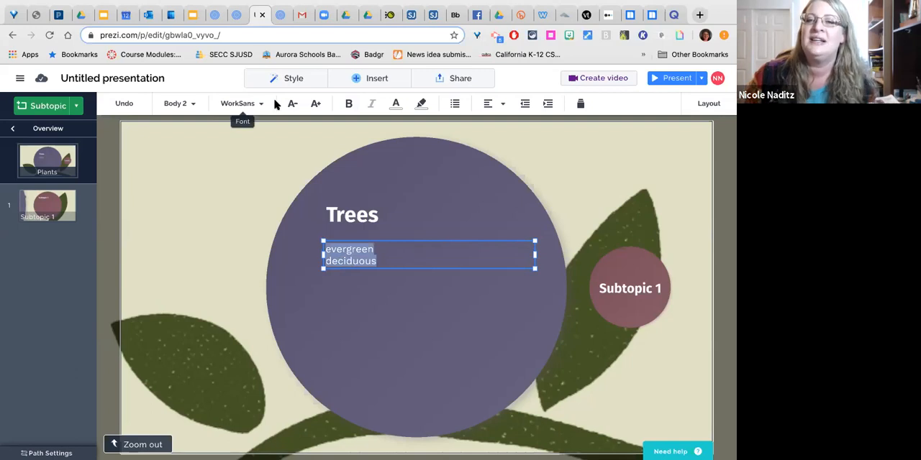
# - Increase the font size of the "evergreen" and "deciduous" lines under the Trees title by several increments
pyautogui.click(318, 105)
pyautogui.click(317, 105)
pyautogui.click(318, 105)
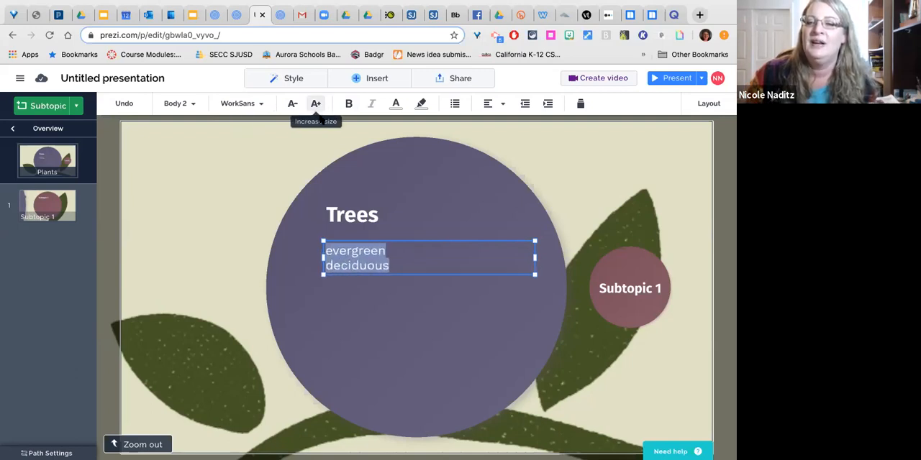
pyautogui.click(350, 290)
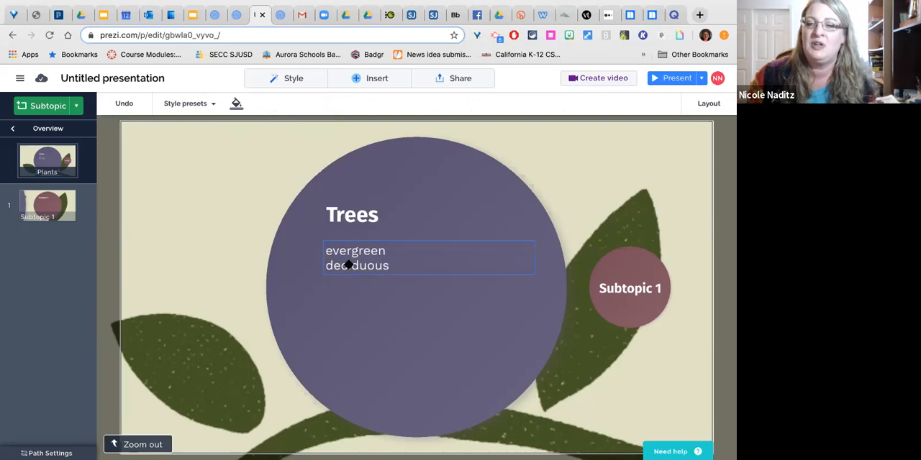
# - Remove the "deciduous" line from the body text and narrow its text box to fit "evergreen"
pyautogui.doubleClick(348, 264)
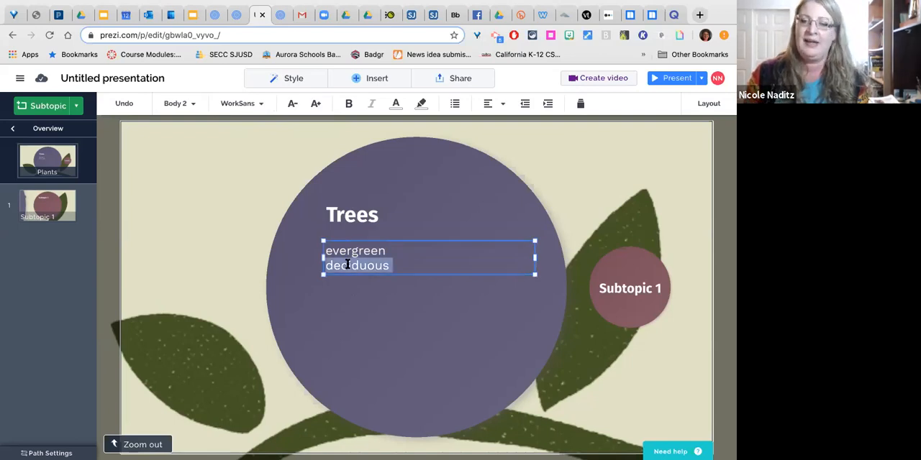
pyautogui.press('BackSpace')
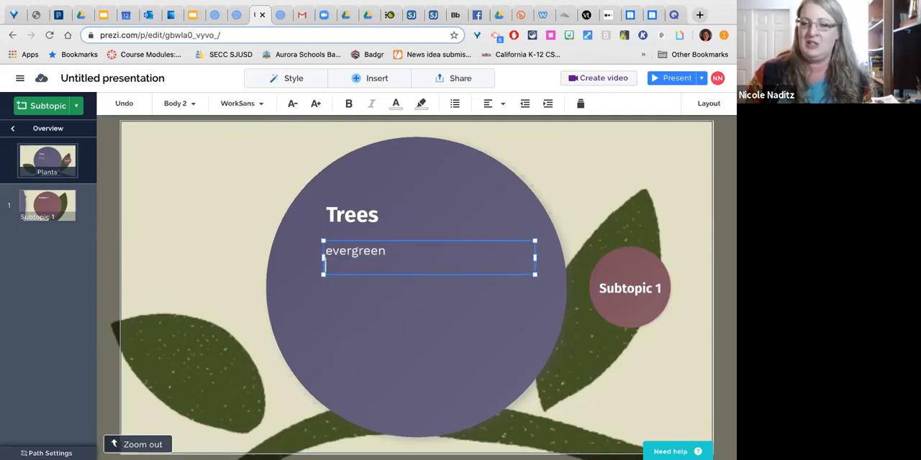
pyautogui.press('BackSpace')
pyautogui.moveTo(534, 250); pyautogui.dragTo(413, 289)
# - Add a separate text box reading "deciduous" inside the purple circle and color its text white
pyautogui.doubleClick(412, 289)
pyautogui.write('deciduous')
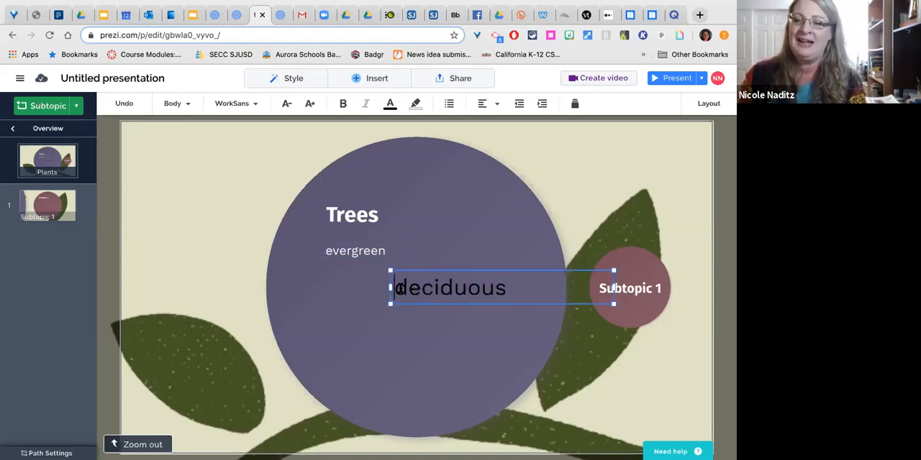
pyautogui.doubleClick(397, 288)
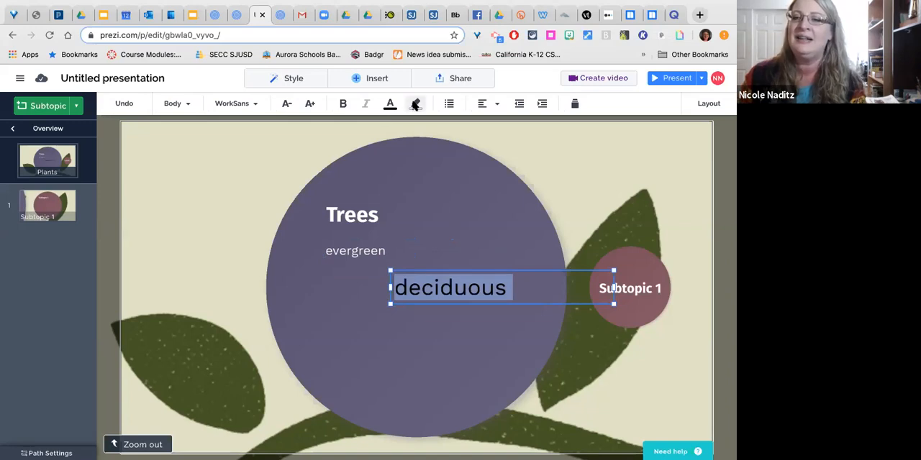
pyautogui.click(389, 105)
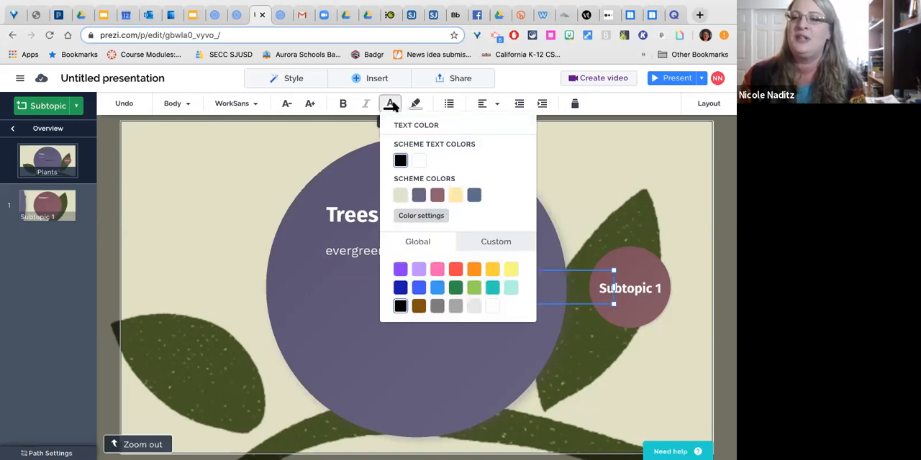
pyautogui.click(418, 161)
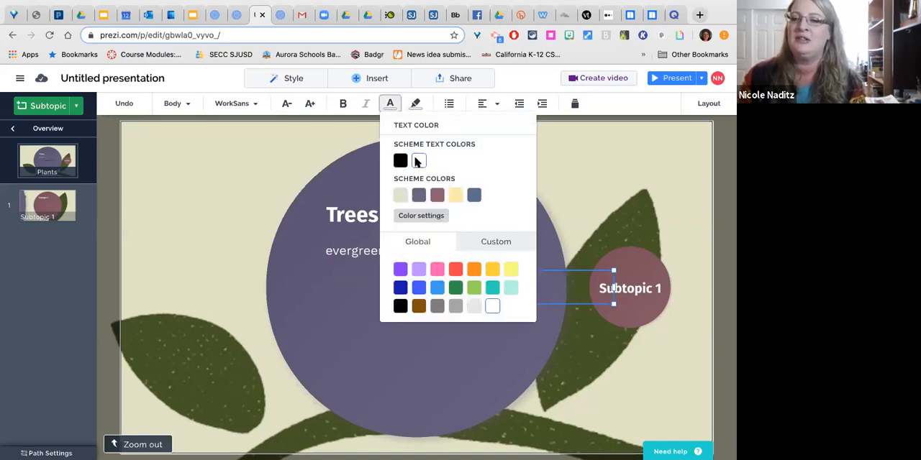
pyautogui.click(330, 331)
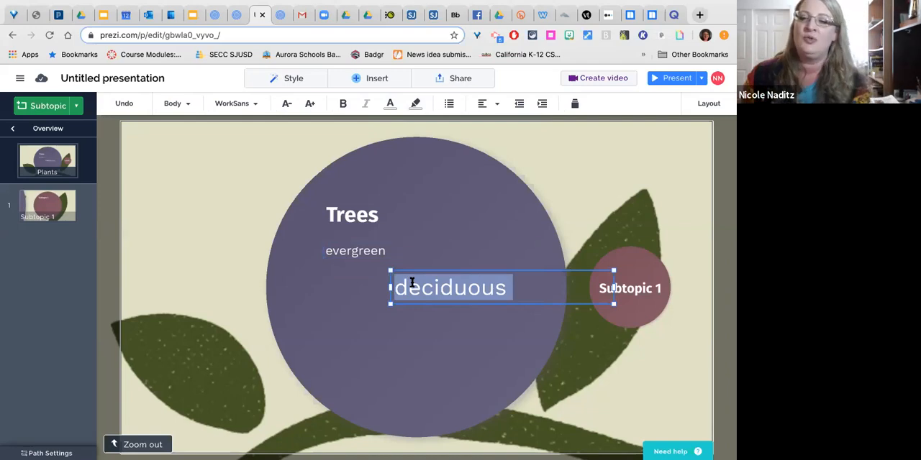
# - Scale the "deciduous" text down directly beneath "evergreen", and shrink the "evergreen" text as well
pyautogui.moveTo(391, 273); pyautogui.dragTo(330, 274)
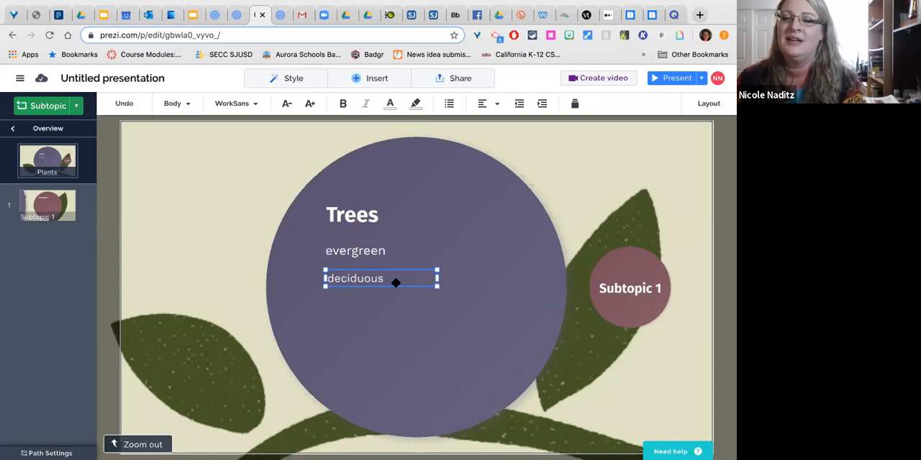
pyautogui.moveTo(437, 287)
pyautogui.mouseDown()
pyautogui.moveTo(455, 299)
pyautogui.moveTo(422, 284)
pyautogui.mouseUp()
pyautogui.click(377, 251)
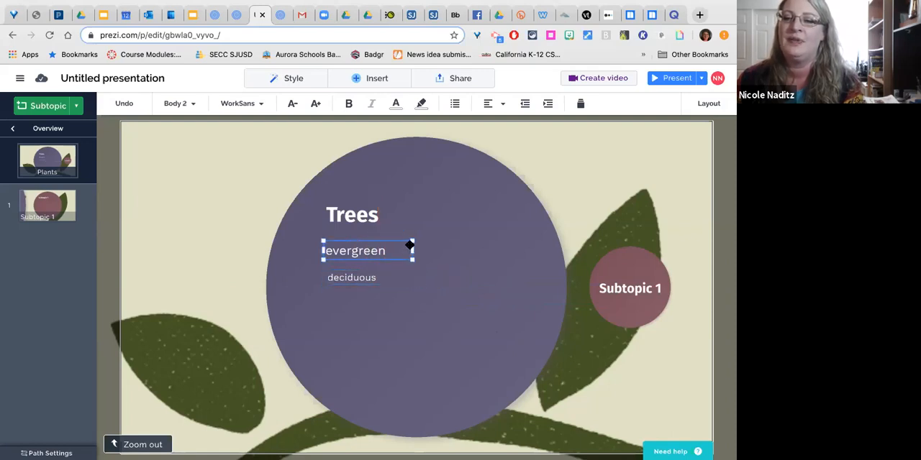
pyautogui.moveTo(413, 243); pyautogui.dragTo(392, 246)
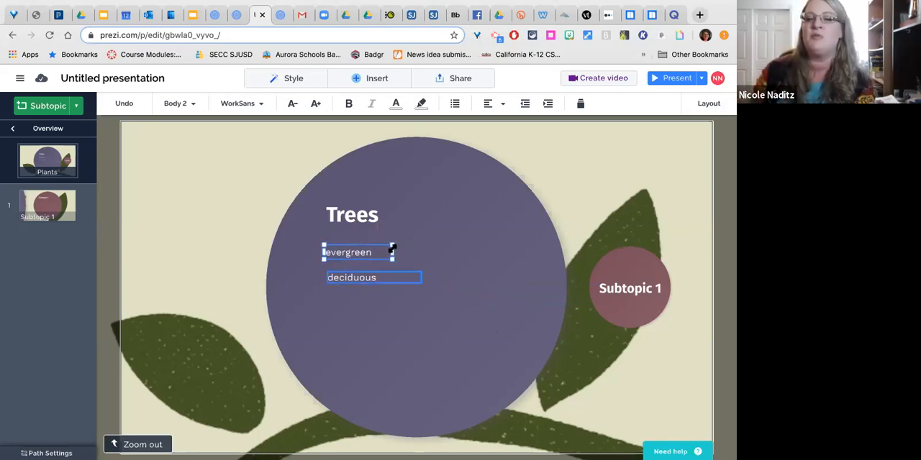
# - Enlarge the "evergreen" and "deciduous" text boxes so that their text sizes match
pyautogui.moveTo(397, 245); pyautogui.dragTo(429, 232)
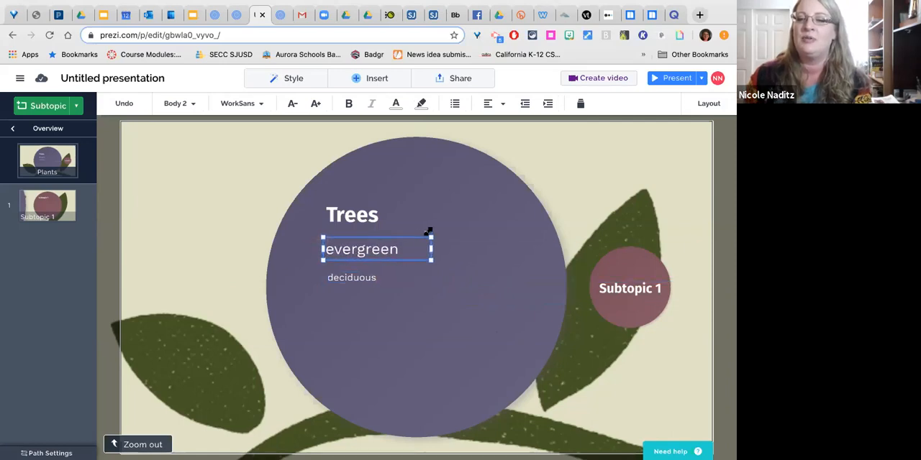
pyautogui.click(367, 281)
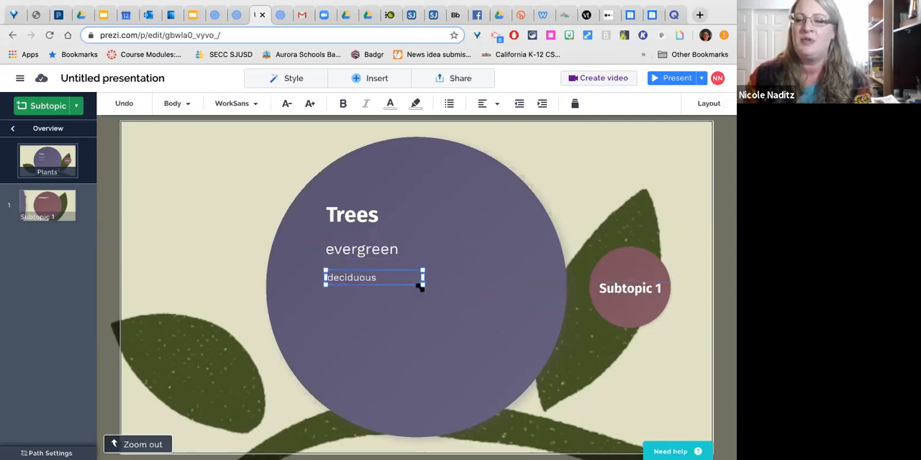
pyautogui.moveTo(424, 267); pyautogui.dragTo(469, 227)
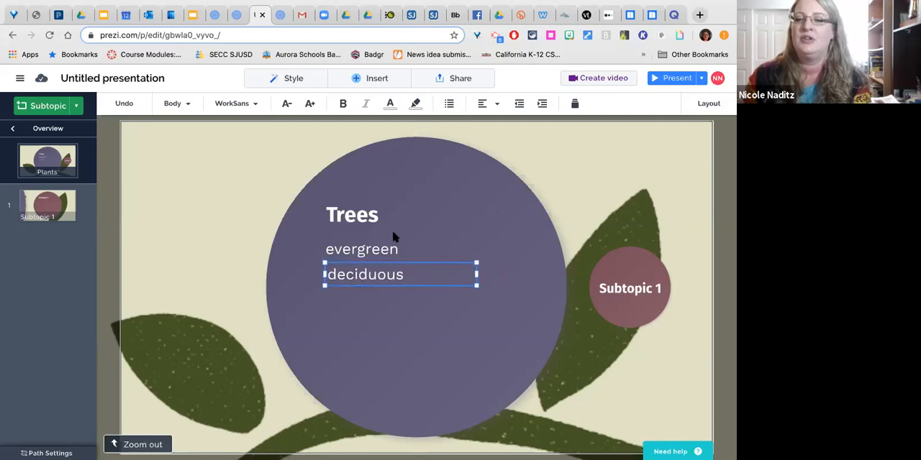
pyautogui.click(390, 249)
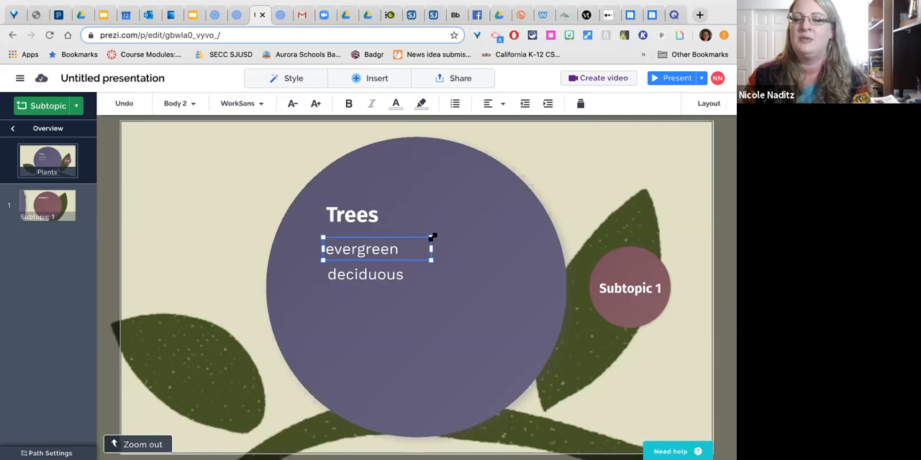
pyautogui.moveTo(439, 233); pyautogui.dragTo(429, 238)
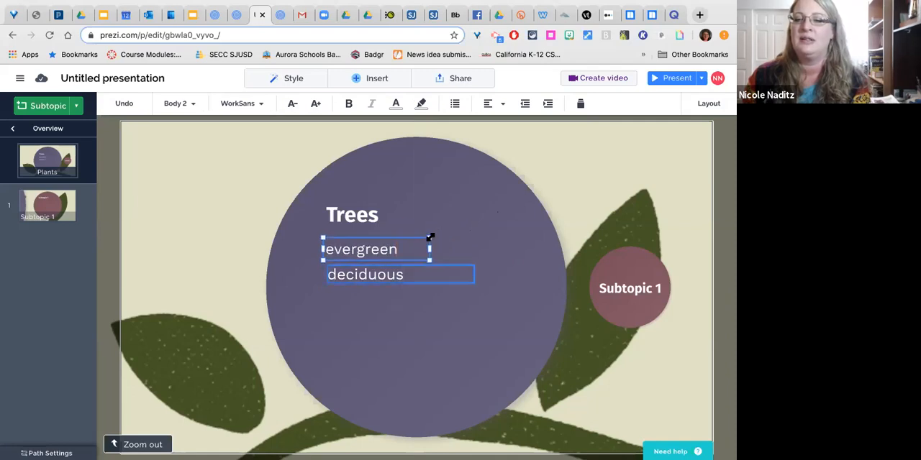
# - Move the "deciduous" text box so its left edge aligns with "evergreen" and the Trees title
pyautogui.click(406, 274)
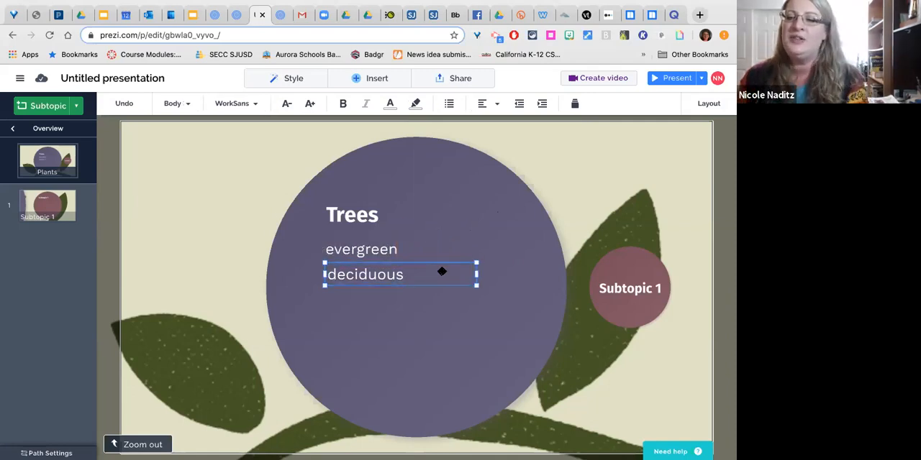
pyautogui.moveTo(446, 264); pyautogui.dragTo(445, 266)
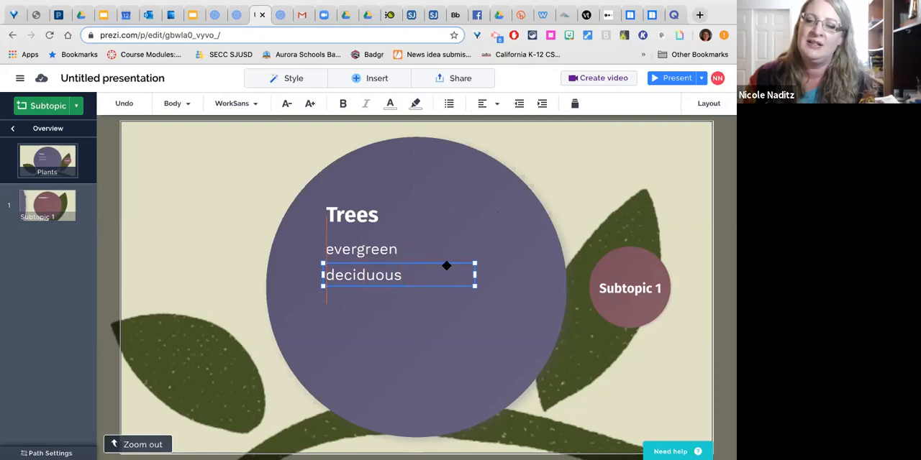
pyautogui.moveTo(444, 265)
pyautogui.mouseDown()
pyautogui.moveTo(436, 264)
pyautogui.moveTo(446, 266)
pyautogui.mouseUp()
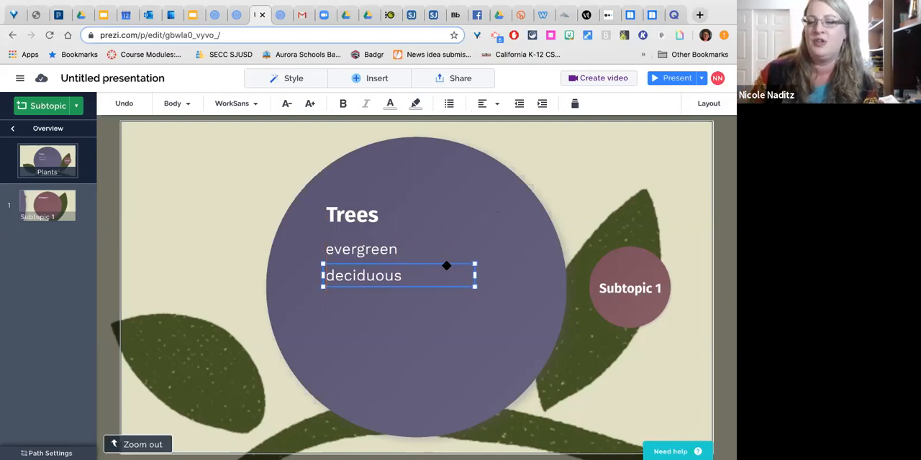
pyautogui.click(445, 244)
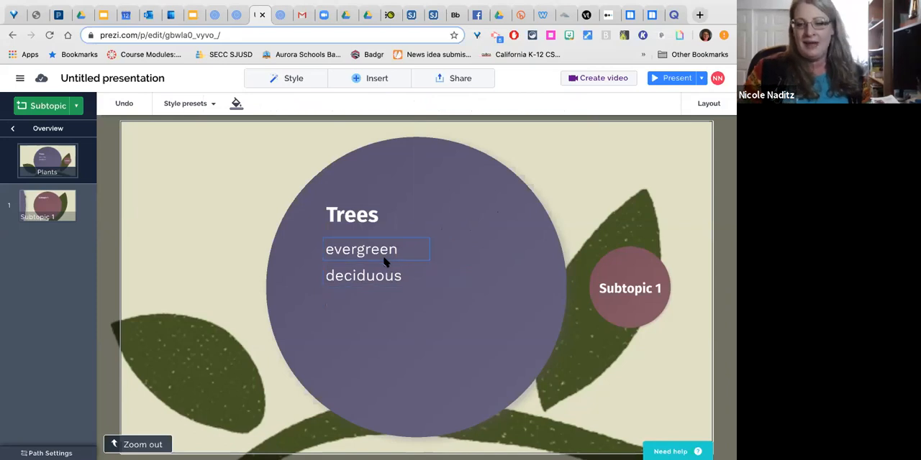
# - Add a Fade in animation to the "Trees" title at the beginning of the Plants topic
pyautogui.click(376, 78)
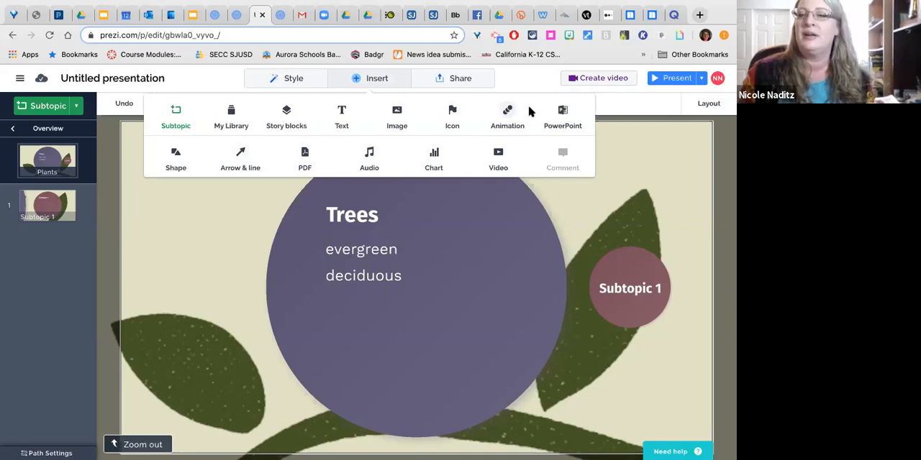
pyautogui.click(504, 115)
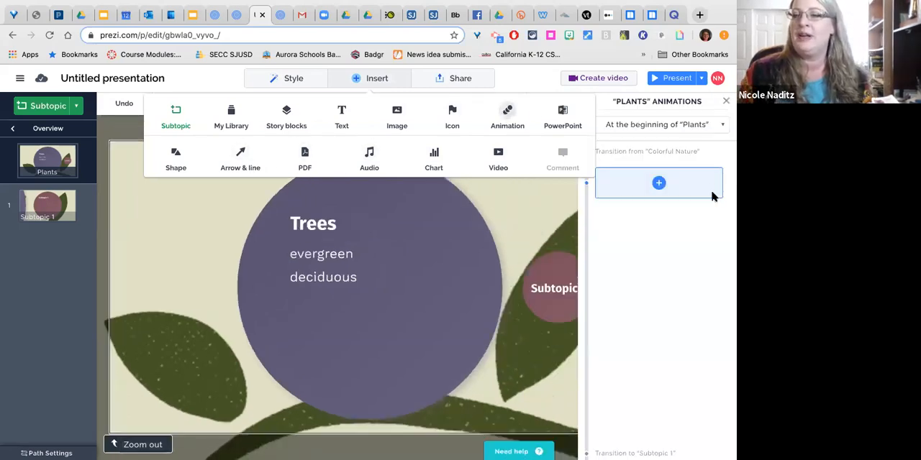
pyautogui.click(342, 228)
pyautogui.click(658, 182)
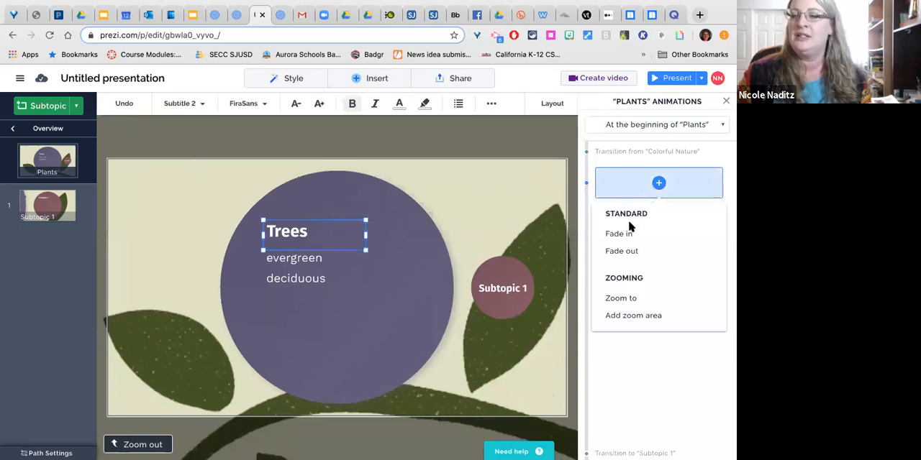
pyautogui.click(625, 234)
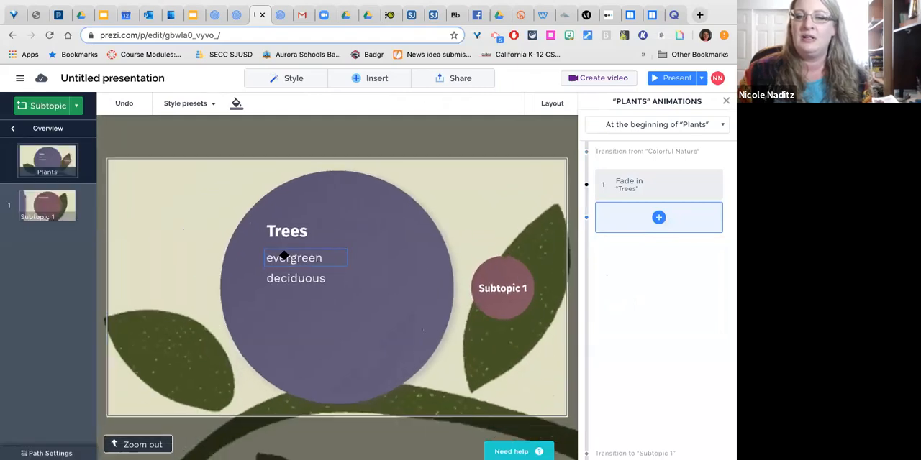
# - Add Fade in animations to the "evergreen" text and the "deciduous" text, in that order
pyautogui.click(284, 256)
pyautogui.click(656, 219)
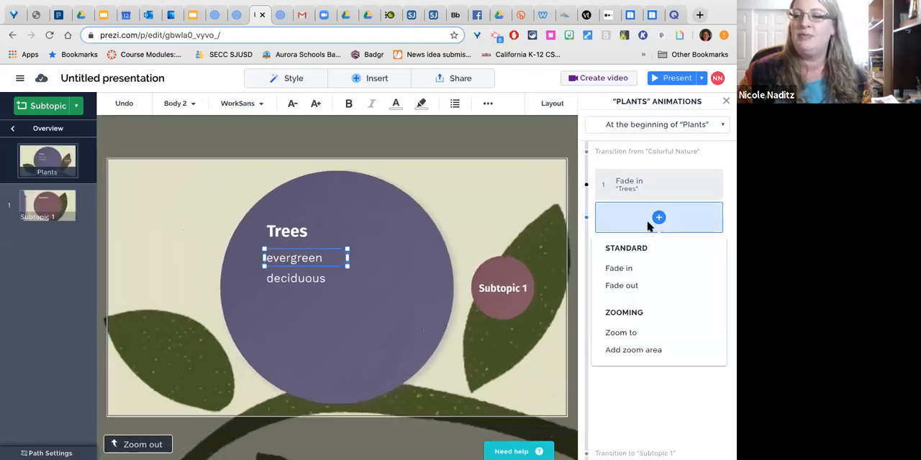
pyautogui.click(620, 268)
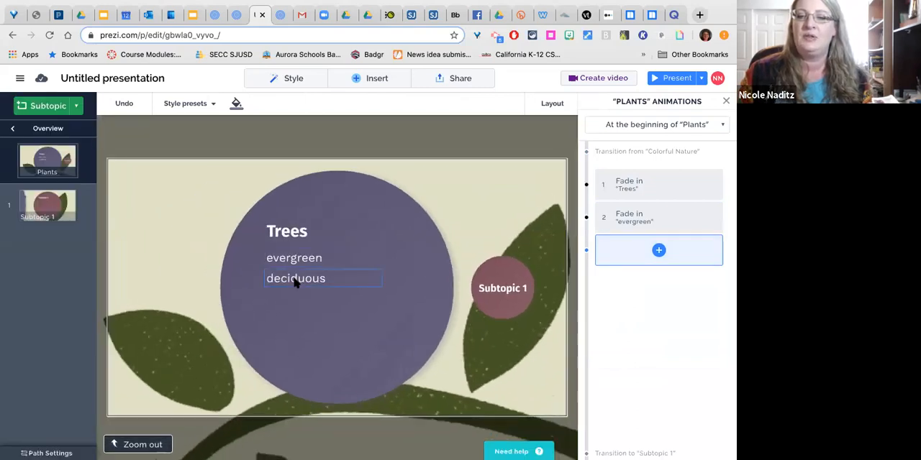
pyautogui.click(295, 281)
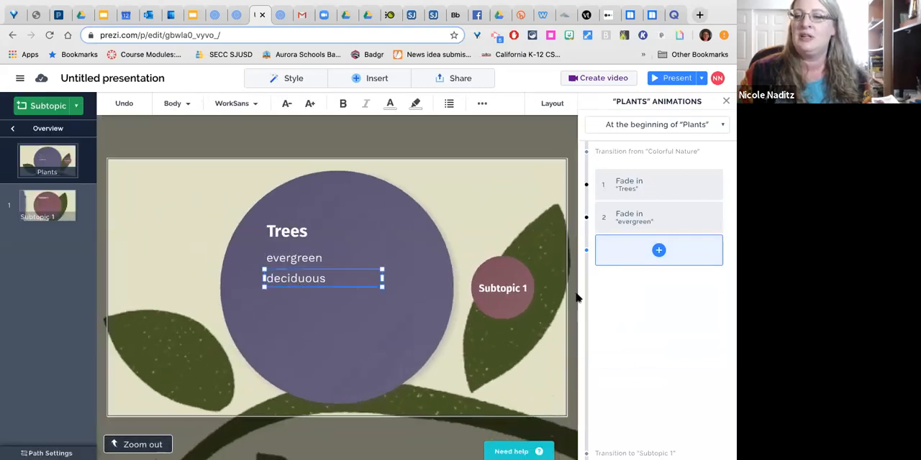
pyautogui.click(642, 259)
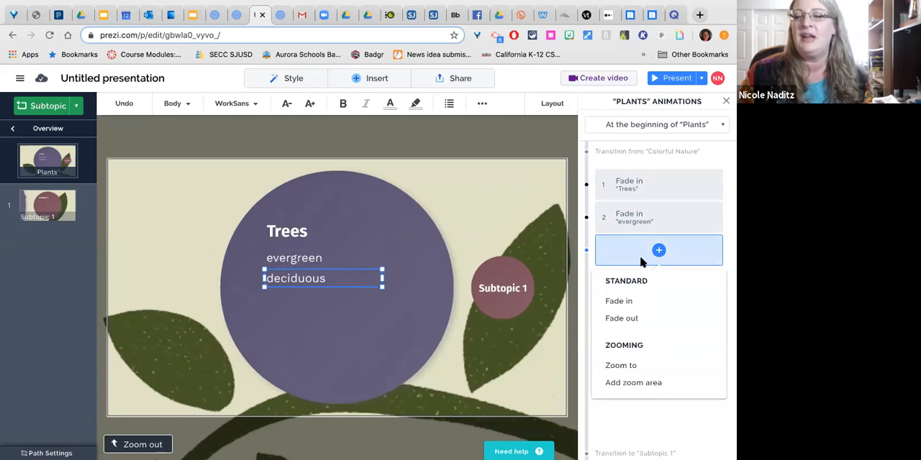
pyautogui.click(617, 301)
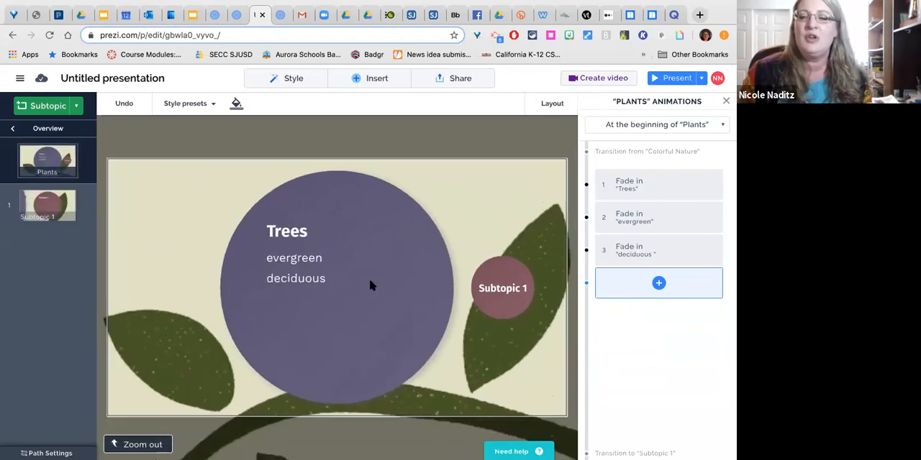
# - Rename the Subtopic 1 circle as "evergreen"
pyautogui.click(494, 295)
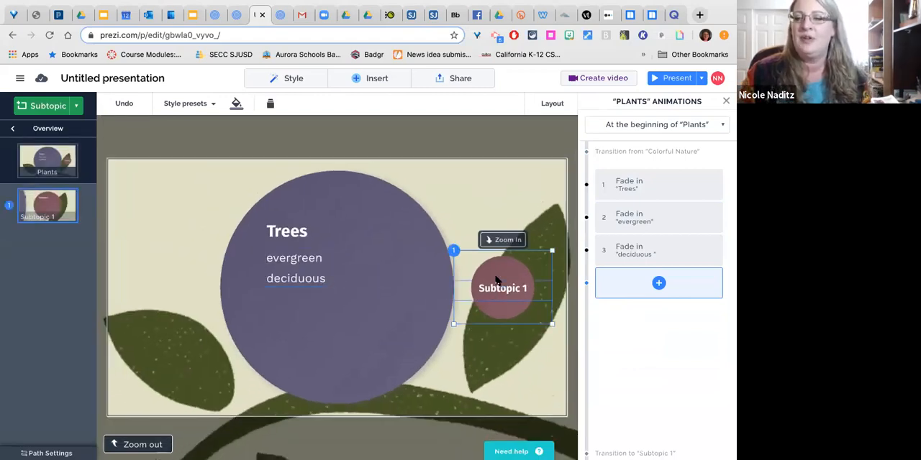
pyautogui.tripleClick(506, 292)
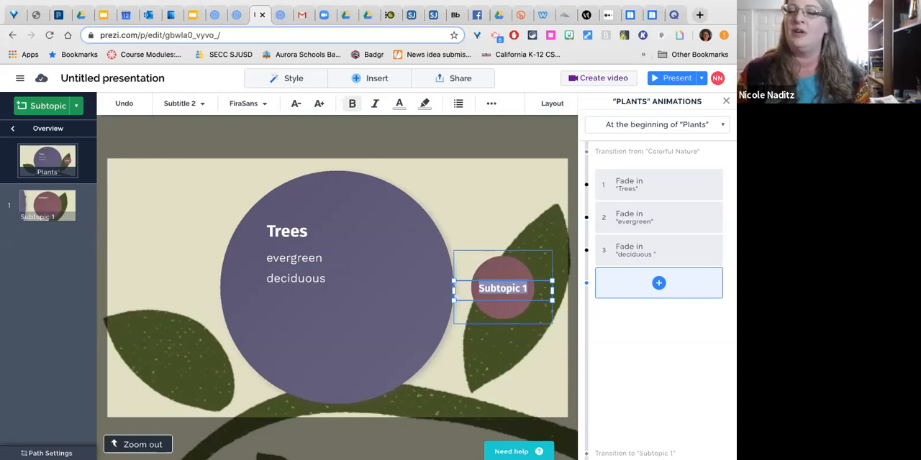
pyautogui.write('evergr')
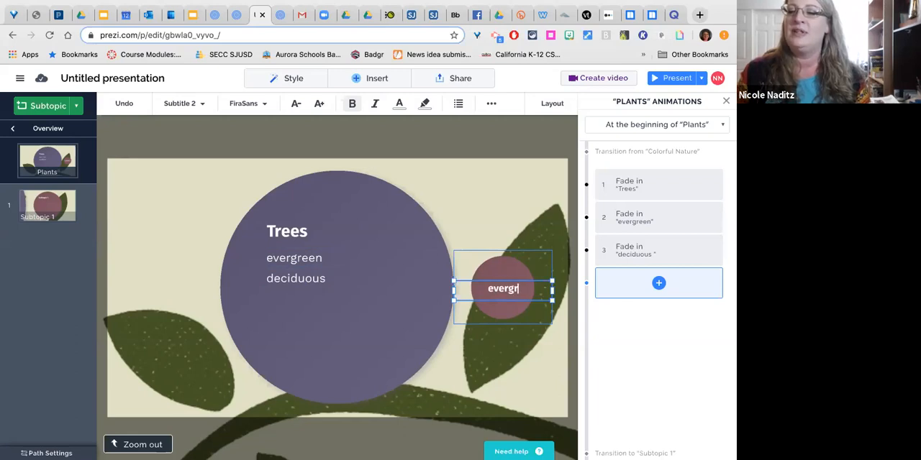
pyautogui.write('een')
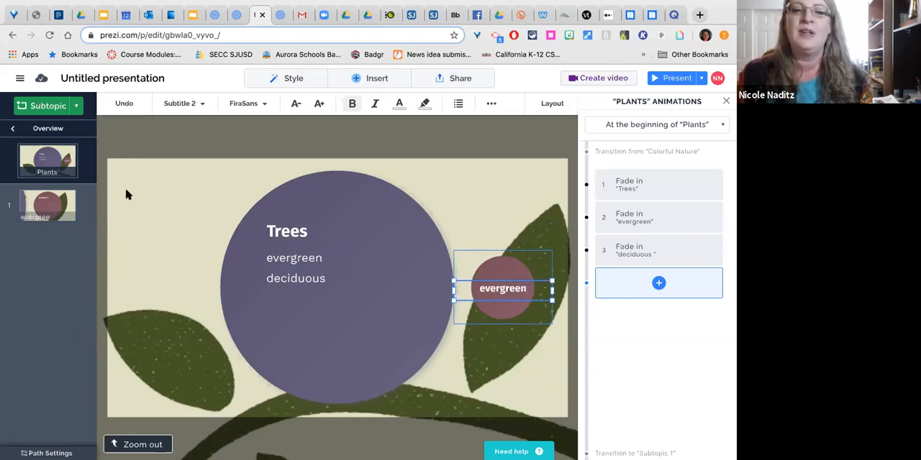
# - Add a second subtopic to the Plants topic, title it "deciduous", and close the animation settings
pyautogui.click(40, 108)
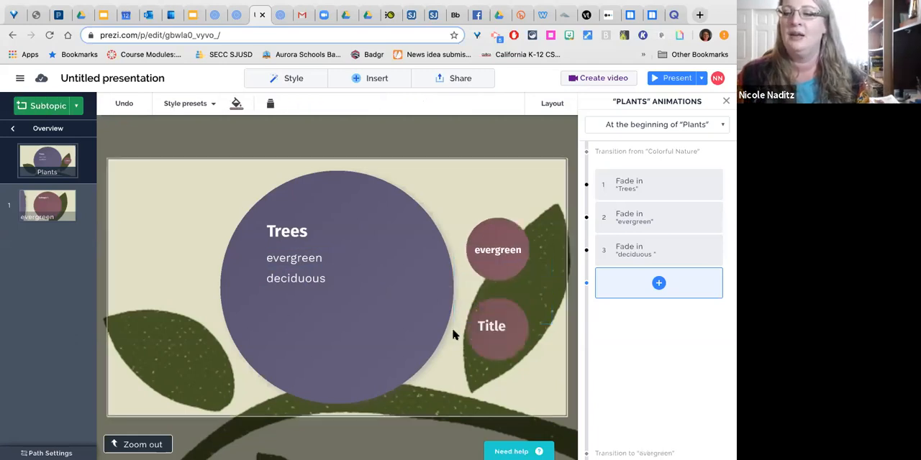
pyautogui.doubleClick(496, 331)
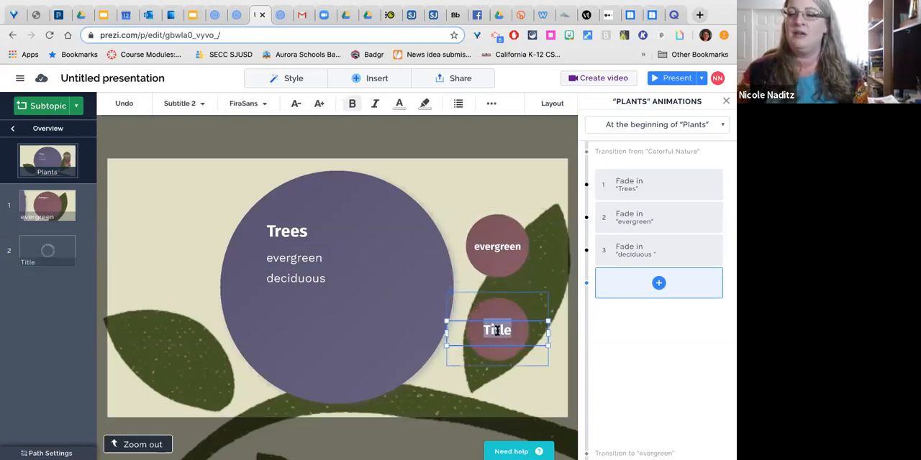
pyautogui.write('deci')
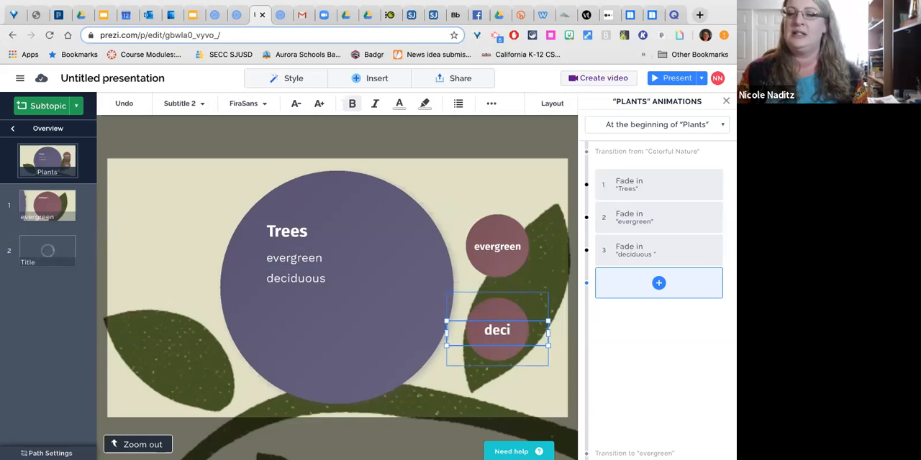
pyautogui.write('duous')
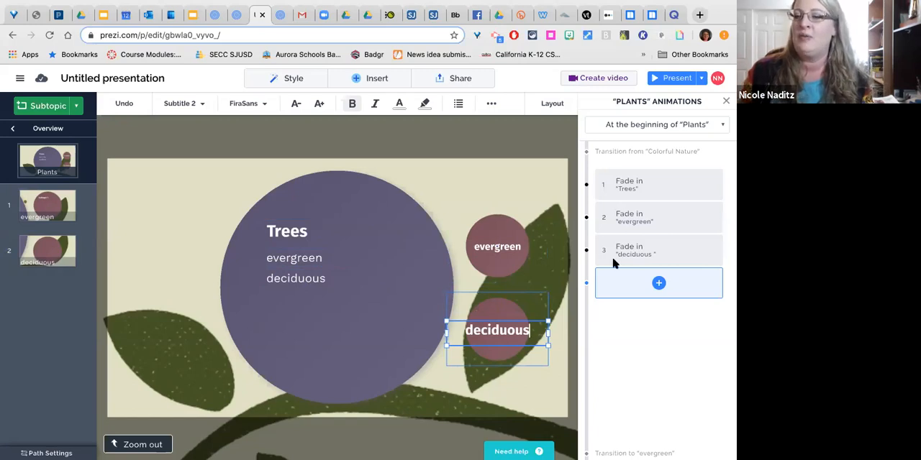
pyautogui.click(725, 102)
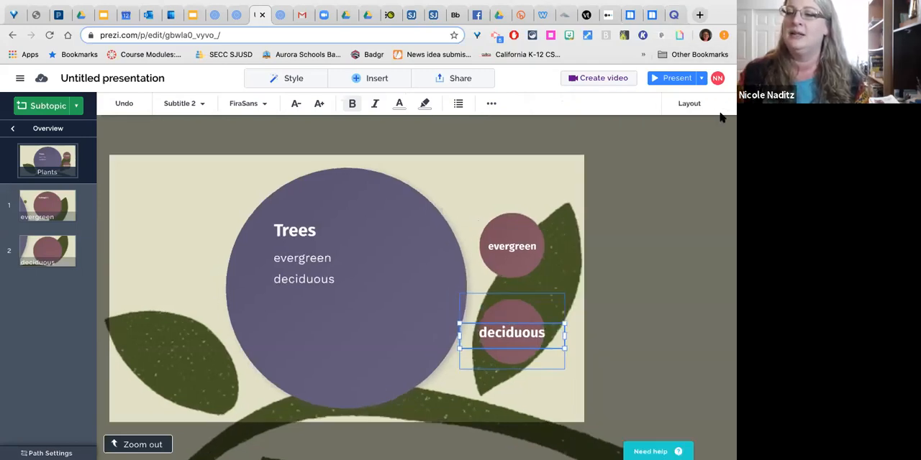
# - Open the image insertion options and browse the available free and premium images
pyautogui.click(383, 81)
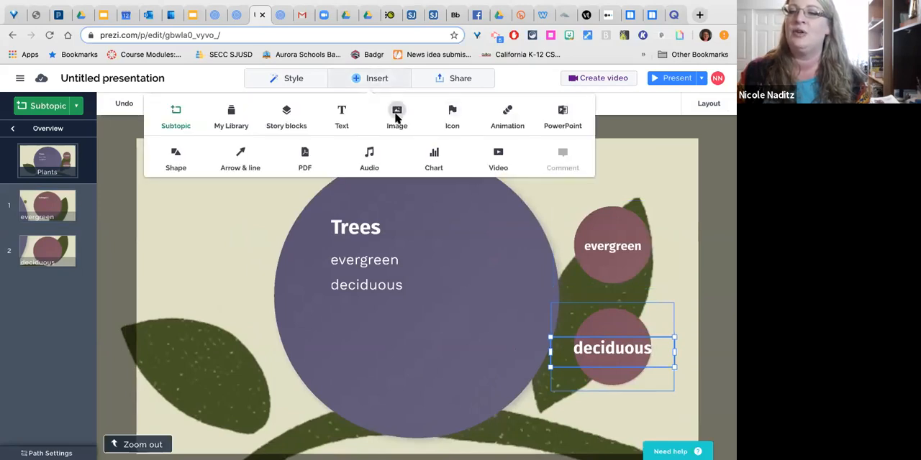
pyautogui.scroll(-3, 647, 285)
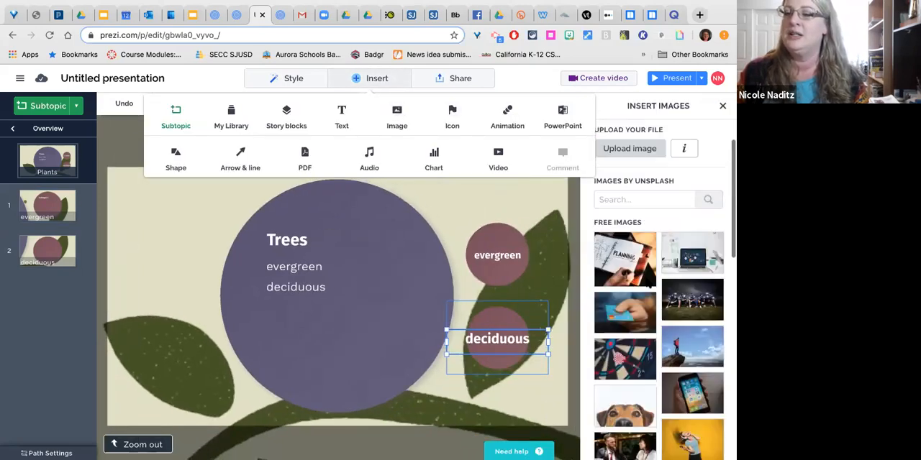
pyautogui.scroll(-3, 647, 284)
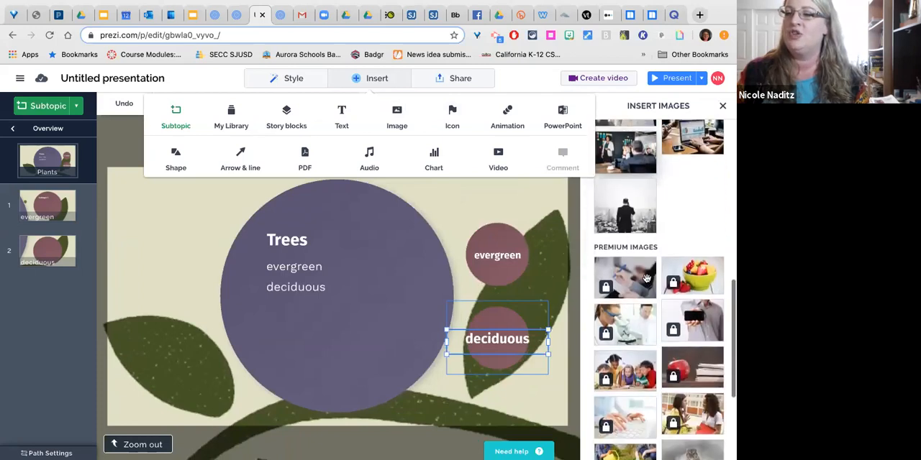
pyautogui.scroll(5, 646, 278)
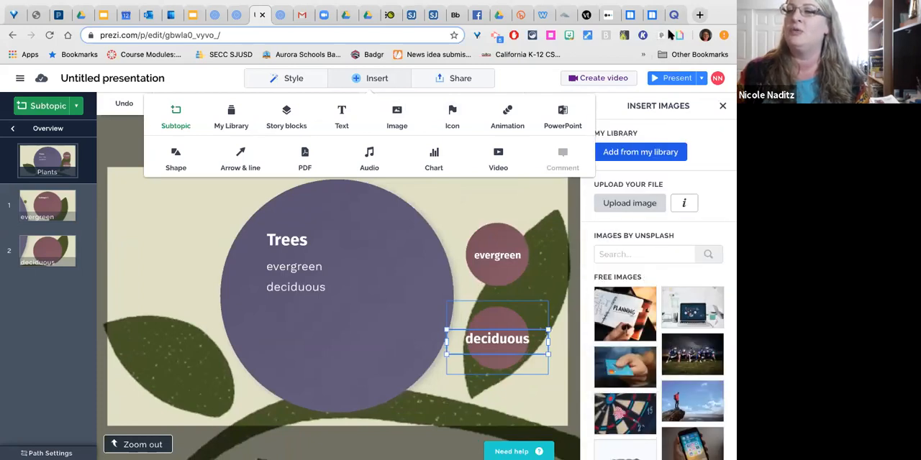
# - Search Google for "trees" in a new browser tab
pyautogui.click(699, 15)
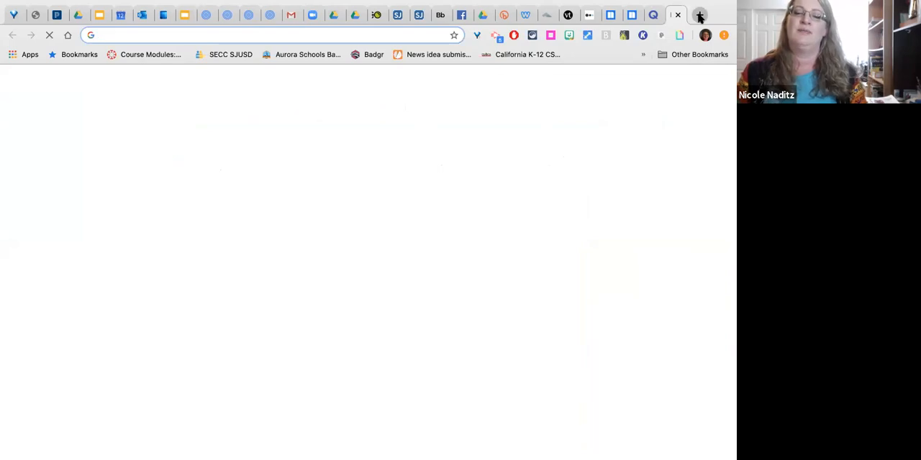
pyautogui.write('trees')
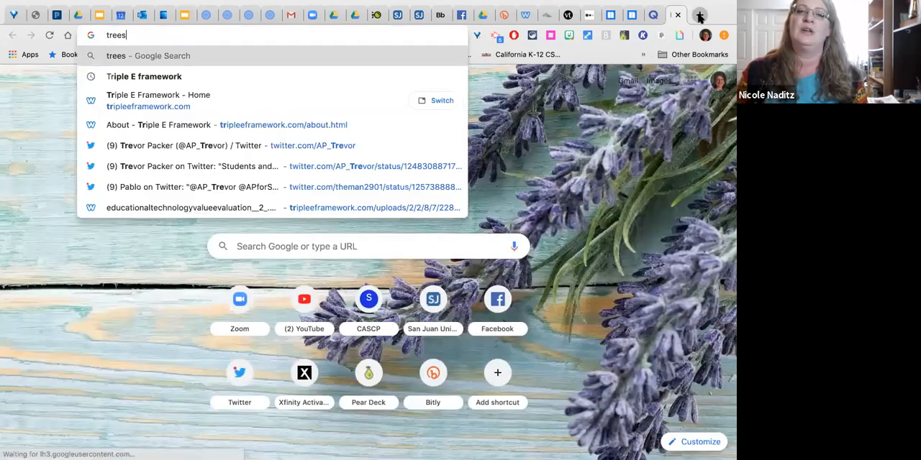
pyautogui.press('Return')
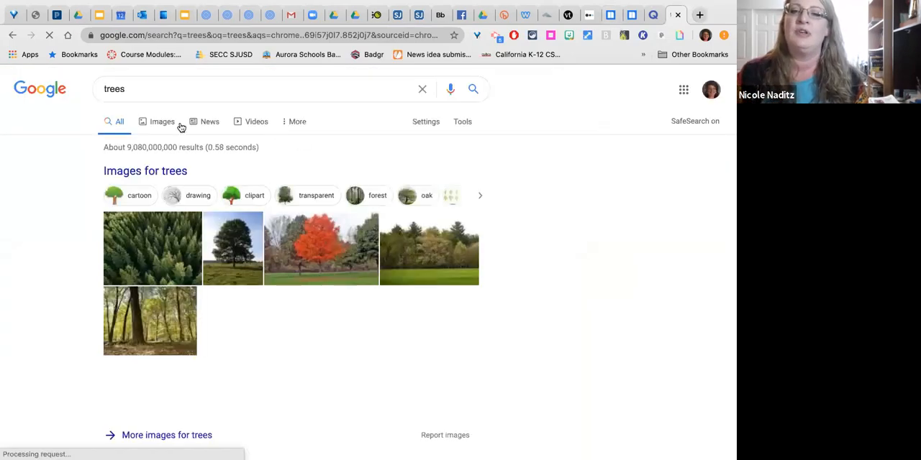
# - Run an advanced search for trees with usage rights limited to "free to use share or modify"
pyautogui.click(426, 122)
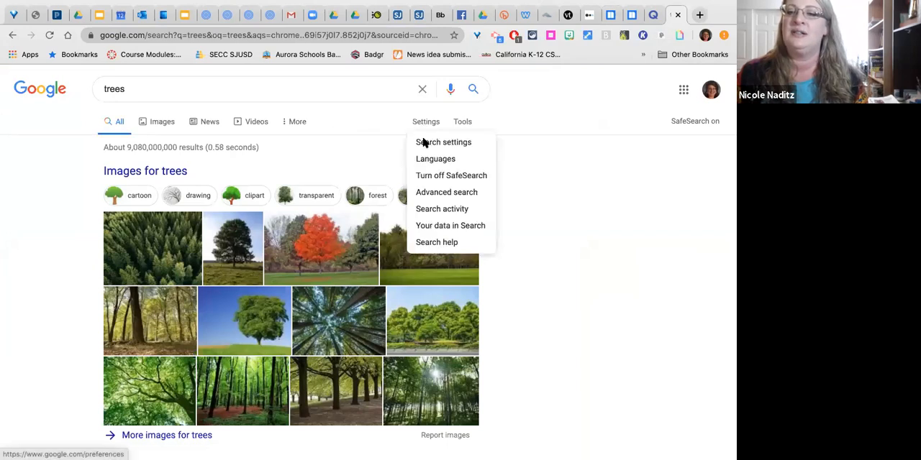
pyautogui.click(440, 193)
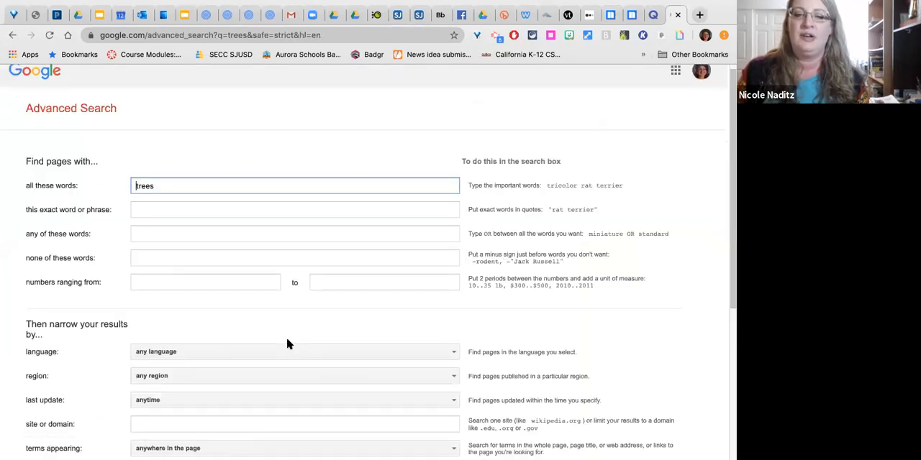
pyautogui.scroll(-3, 286, 344)
pyautogui.click(252, 313)
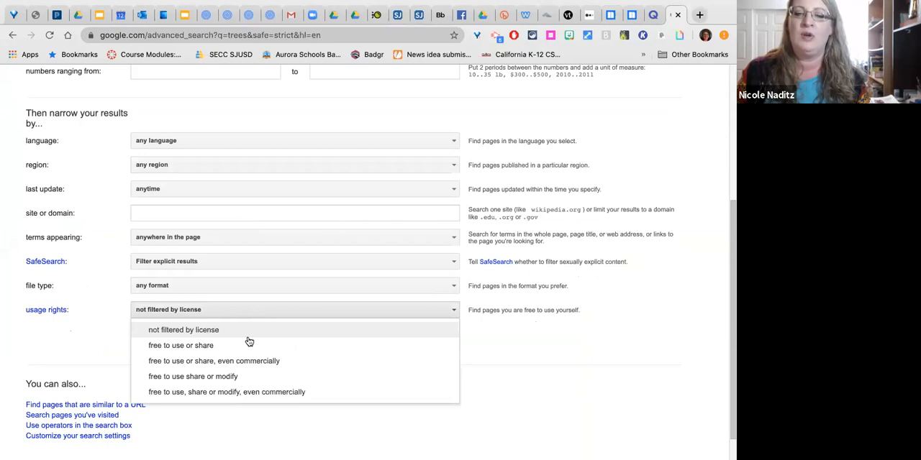
pyautogui.click(243, 379)
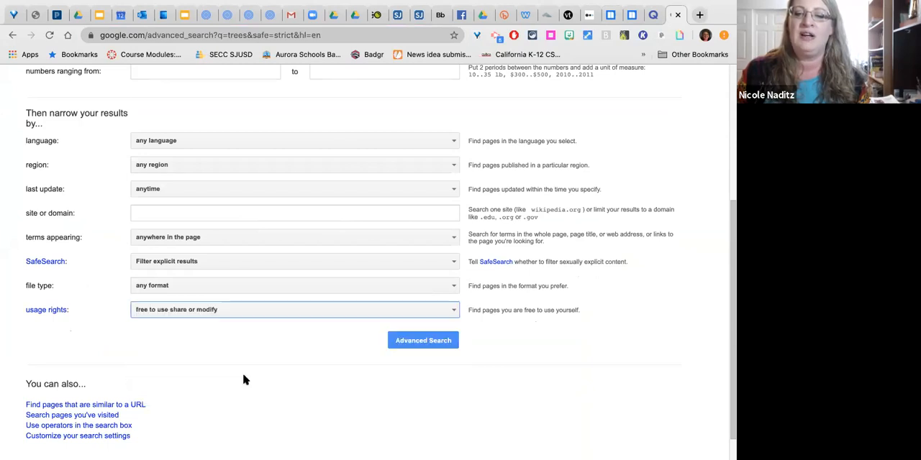
pyautogui.click(413, 343)
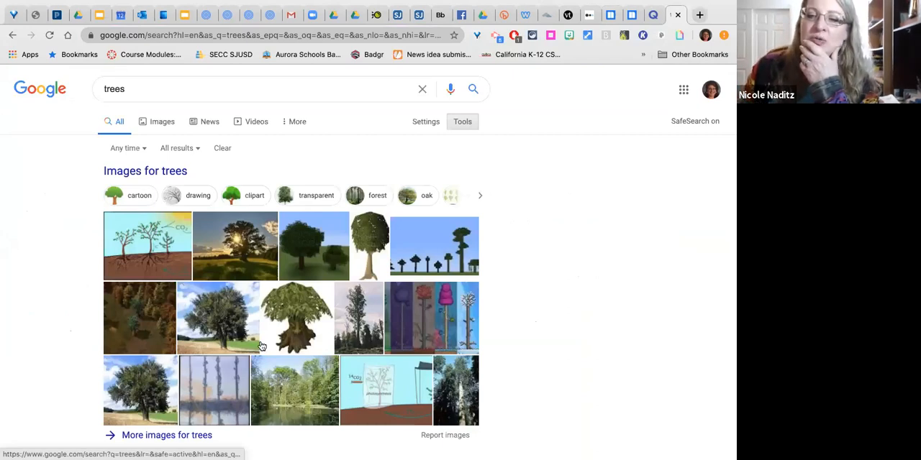
# - Open the image results for trees and copy the "Two Brown Trees" free stock photo from Pexels
pyautogui.scroll(-3, 253, 348)
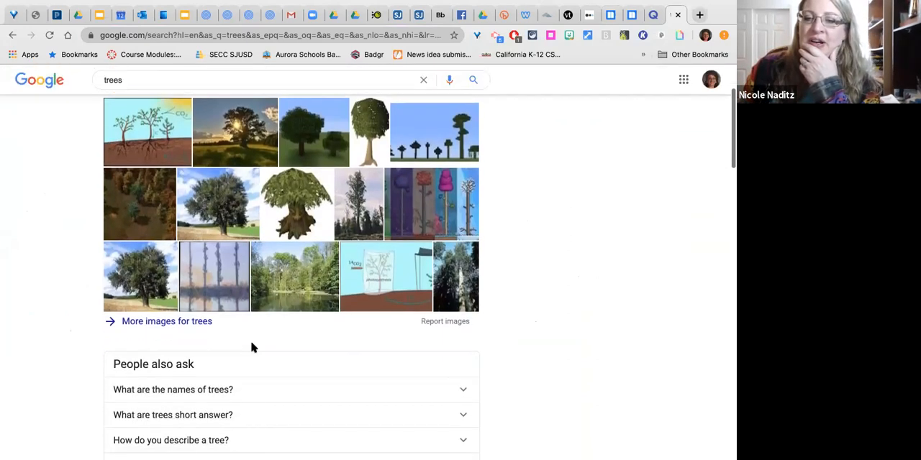
pyautogui.scroll(3, 253, 348)
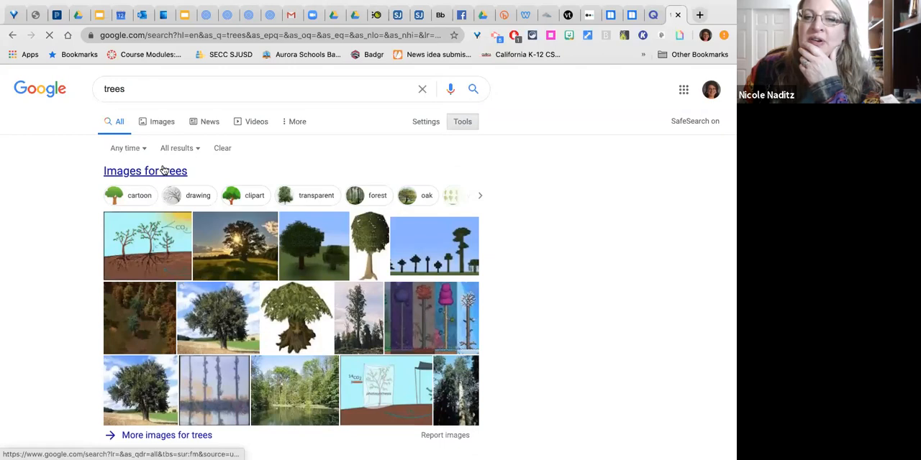
pyautogui.click(163, 171)
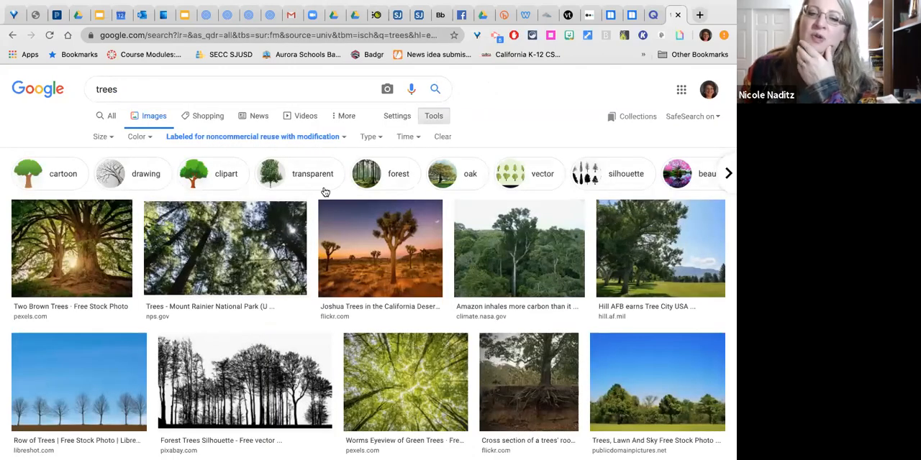
pyautogui.scroll(-1, 295, 283)
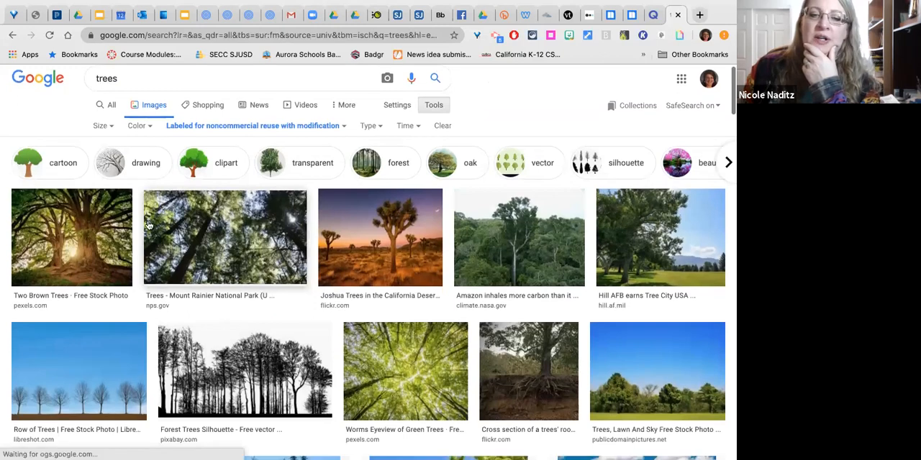
pyautogui.click(92, 228)
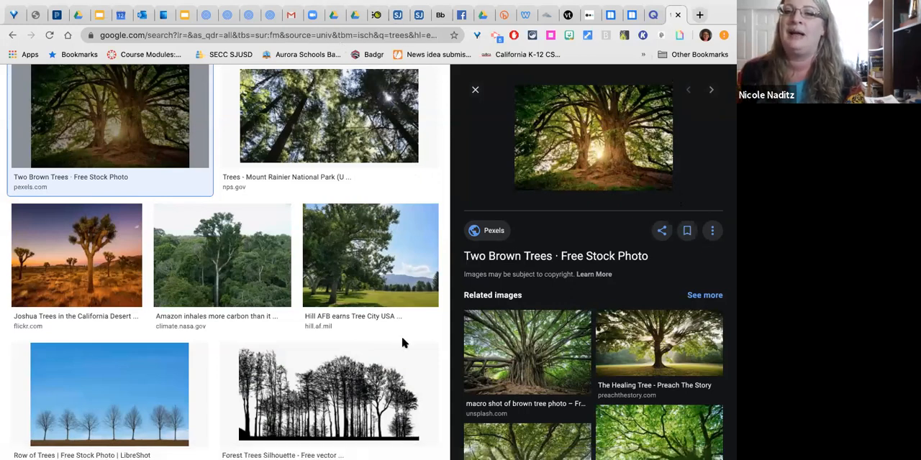
# - Switch back to the Prezi presentation, paste the tree photo into the Trees circle, and place it beside the "evergreen" and "deciduous" text
pyautogui.click(206, 16)
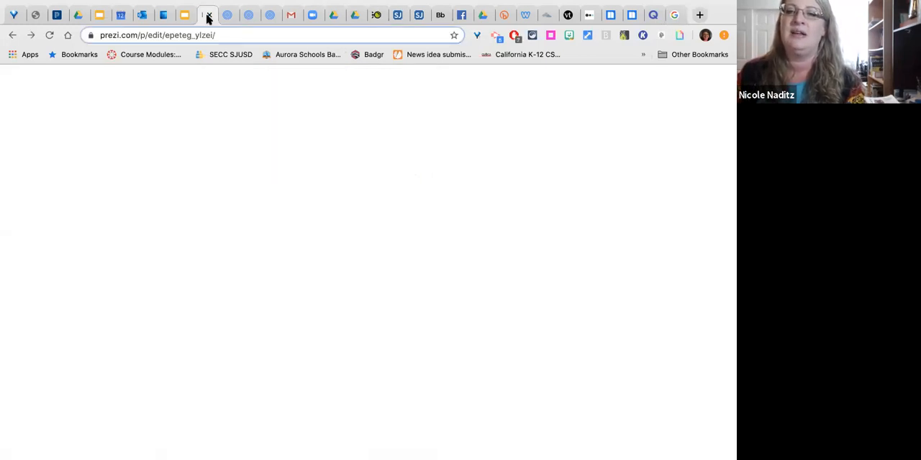
pyautogui.click(226, 17)
pyautogui.click(247, 18)
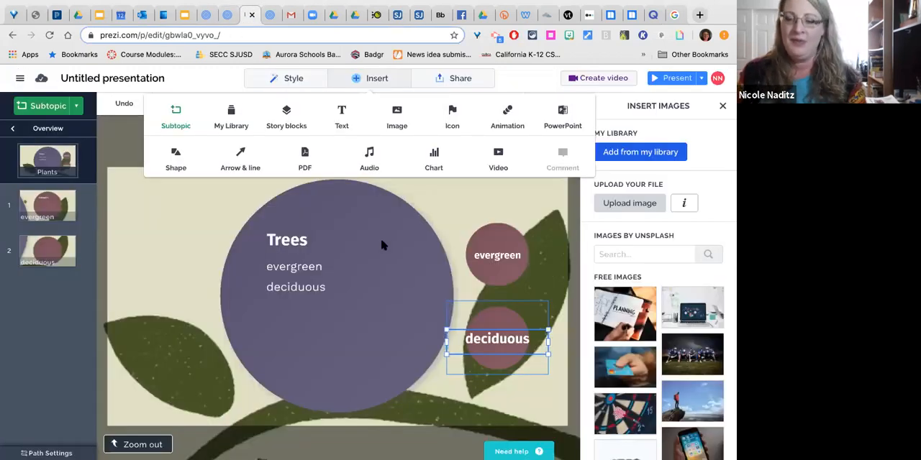
pyautogui.click(383, 243)
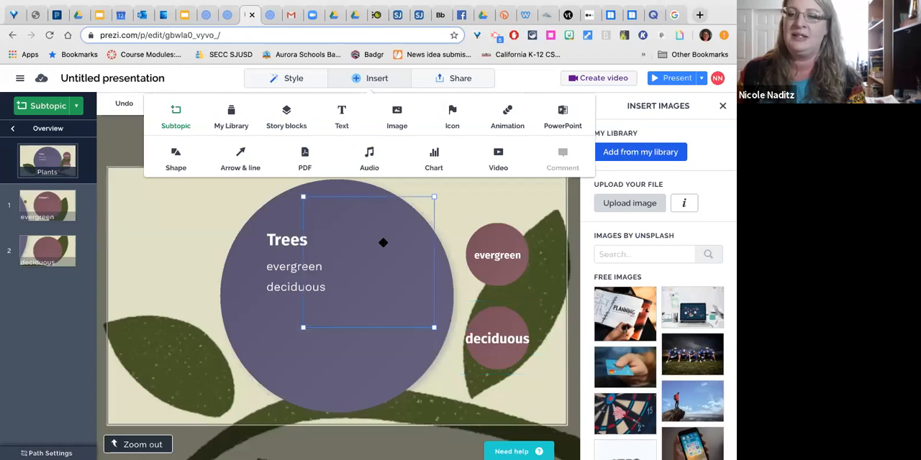
pyautogui.moveTo(360, 253); pyautogui.dragTo(404, 255)
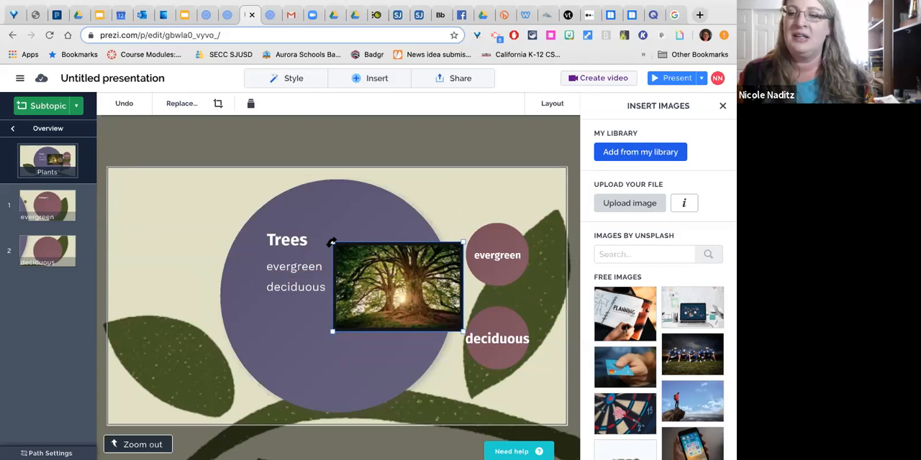
# - Tilt the tree photo slightly, straighten it again, and deselect it
pyautogui.moveTo(342, 236)
pyautogui.mouseDown()
pyautogui.moveTo(360, 217)
pyautogui.moveTo(332, 245)
pyautogui.mouseUp()
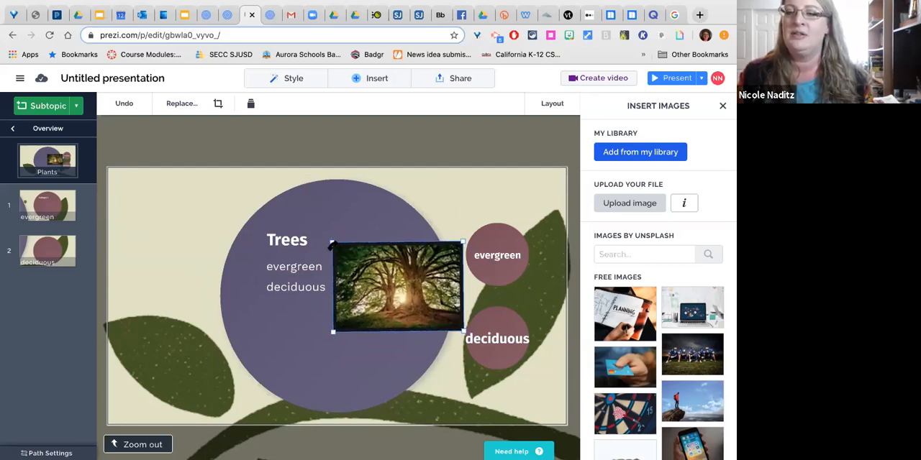
pyautogui.moveTo(332, 245); pyautogui.dragTo(331, 246)
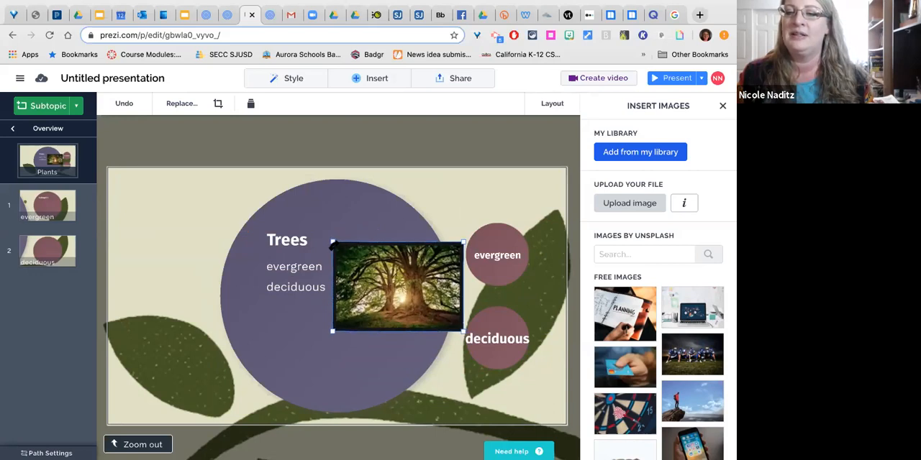
pyautogui.click(434, 214)
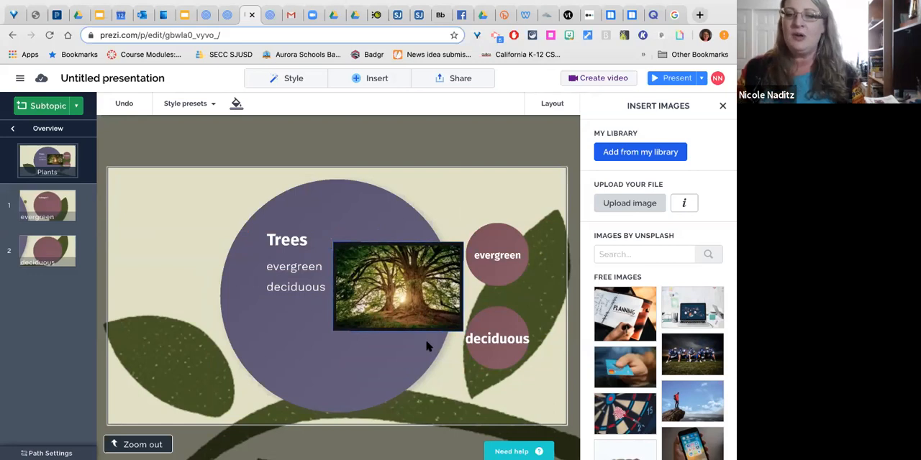